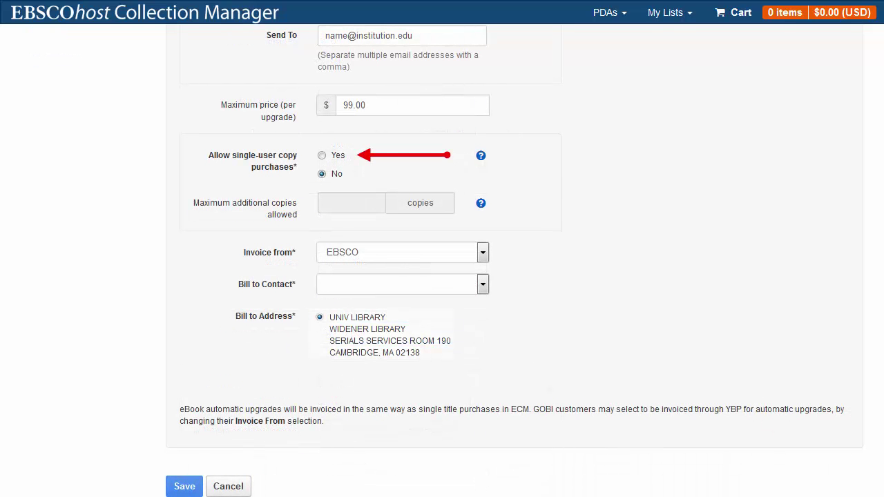
Step: Enter 2 as the maximum additional single-user copies allowed
{"action": "type", "text": "2"}
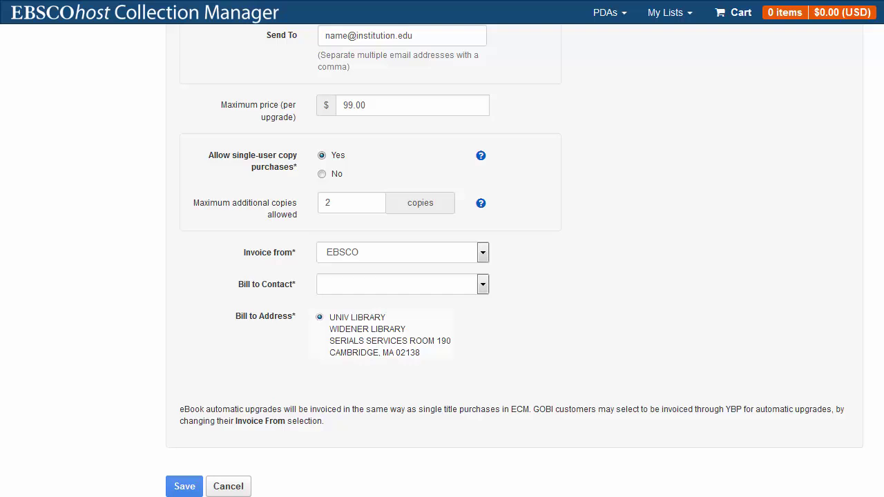
Step: Check the Invoice from choices (EBSCO or GOBI Library Solutions) and leave it on EBSCO
{"action": "key", "text": "alt+Down"}
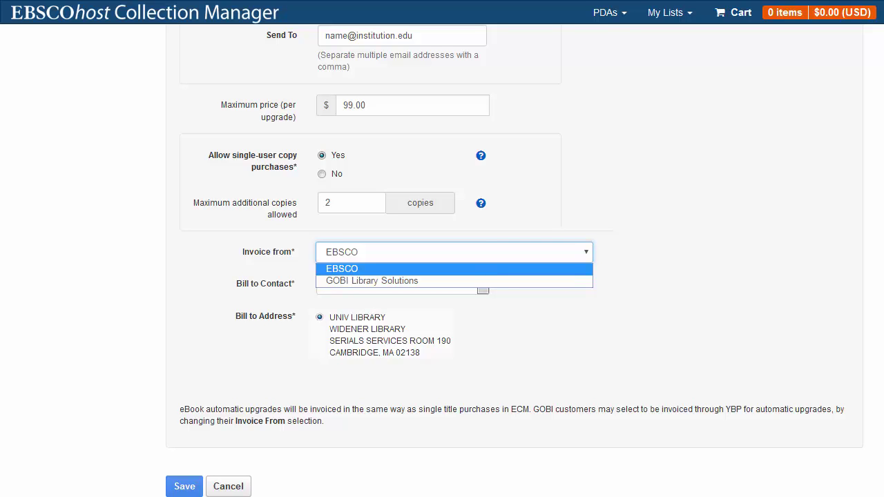
{"action": "key", "text": "Escape"}
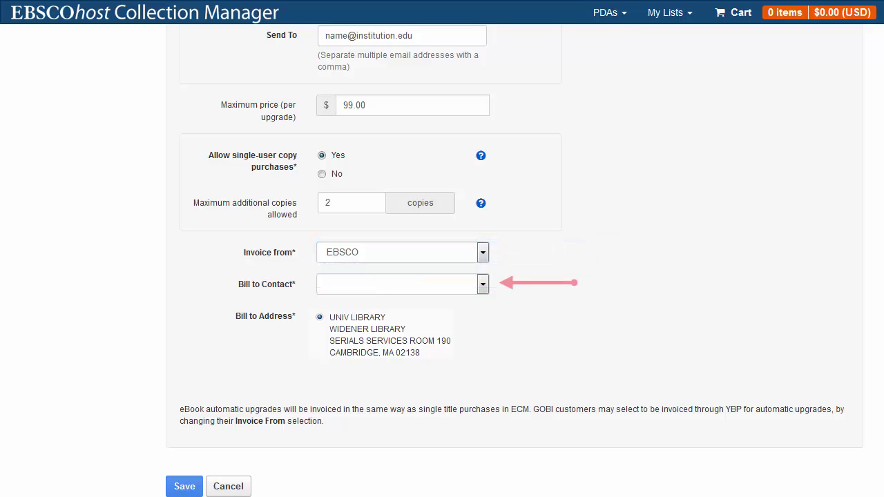